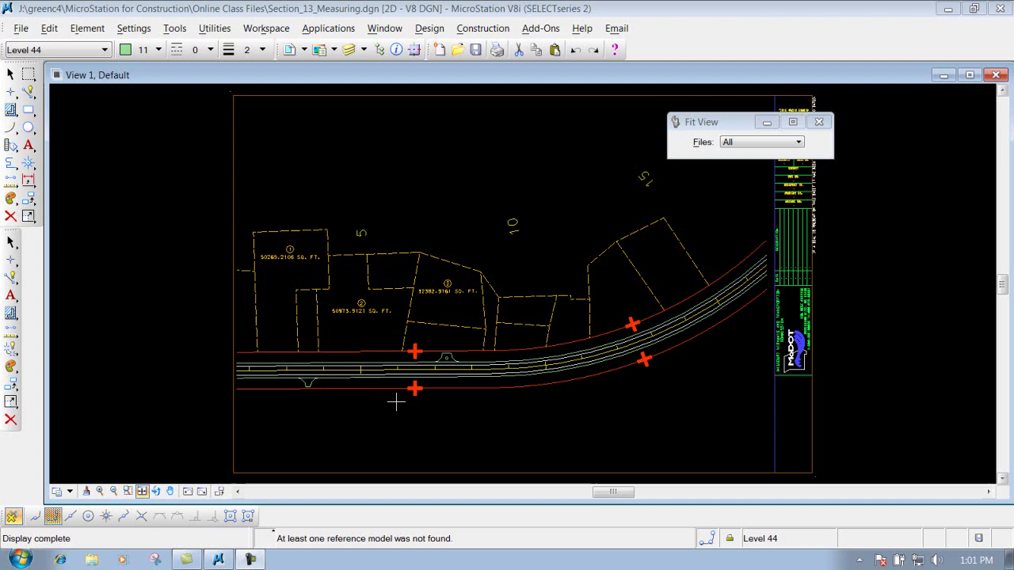
- Open the References list, then close it to show the whole road plan again
{"action": "left_click", "coordinate": [290, 49]}
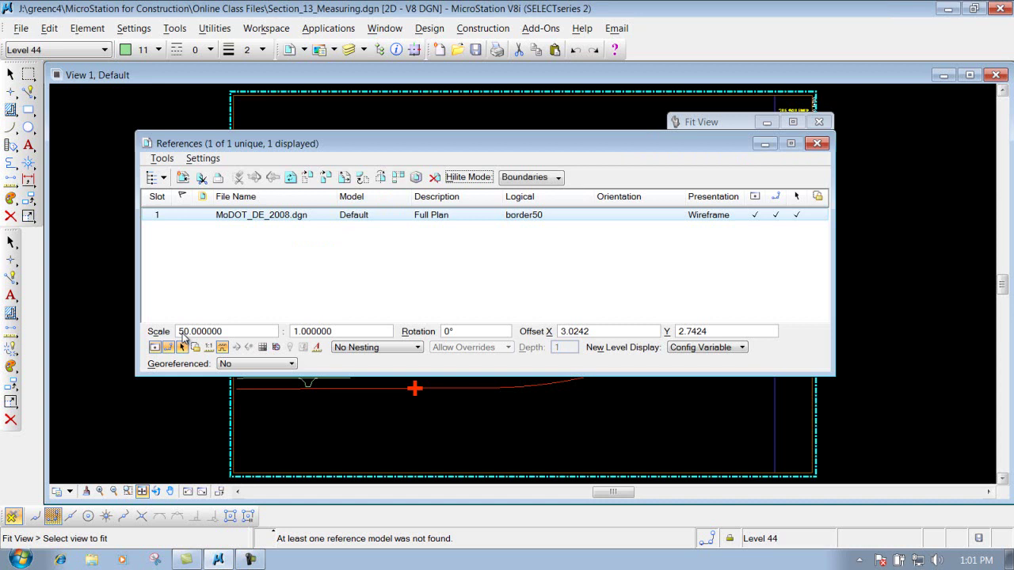
{"action": "left_click", "coordinate": [816, 144]}
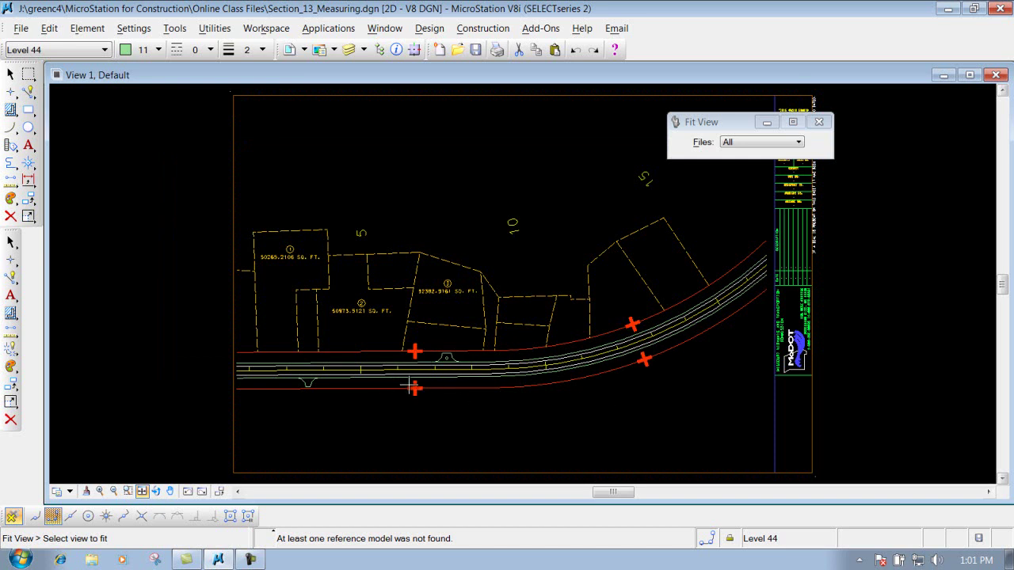
- Close Section_13_Measuring.dgn, saving its changes
{"action": "left_click", "coordinate": [20, 28]}
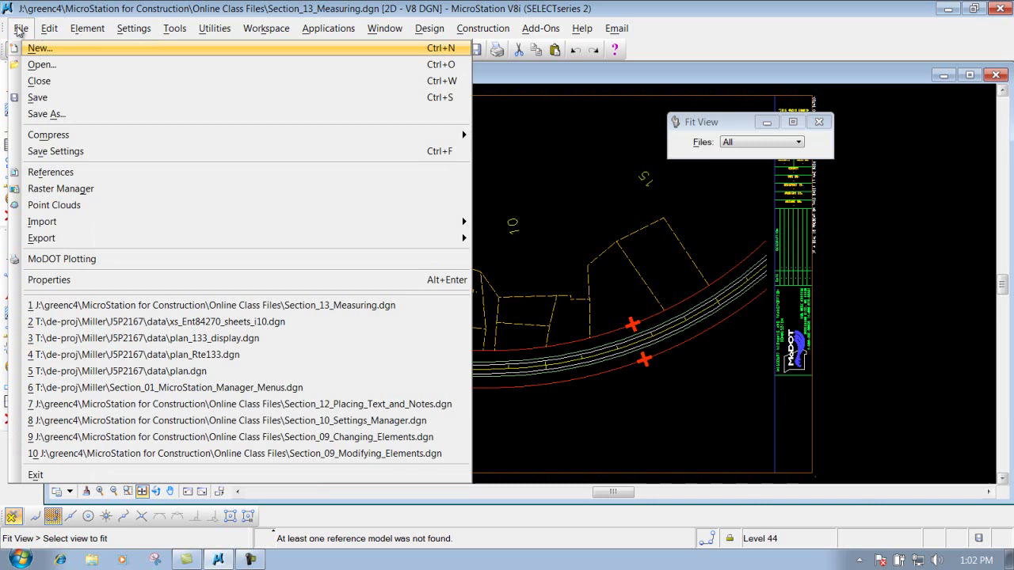
{"action": "left_click", "coordinate": [75, 81]}
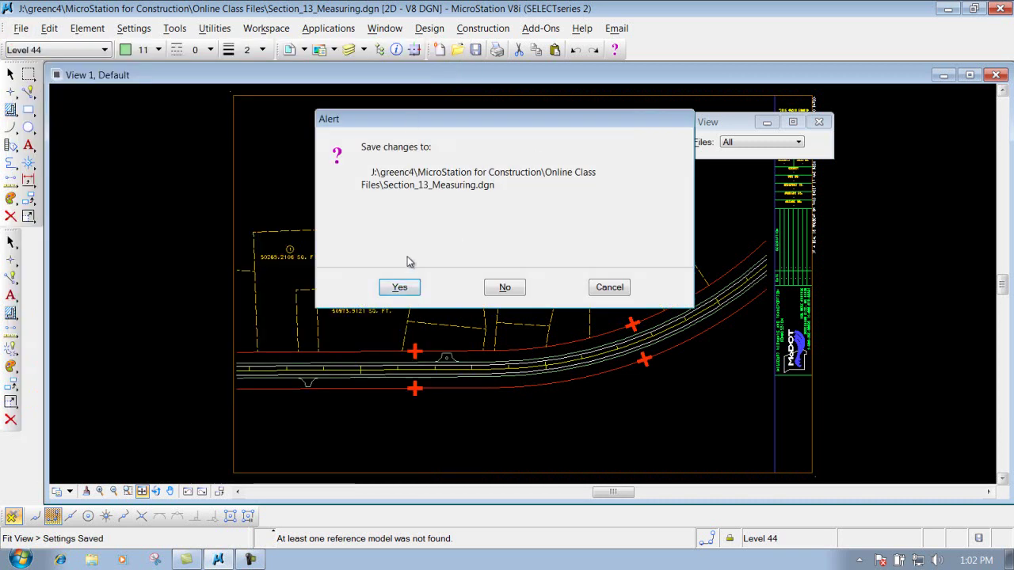
{"action": "left_click", "coordinate": [399, 287]}
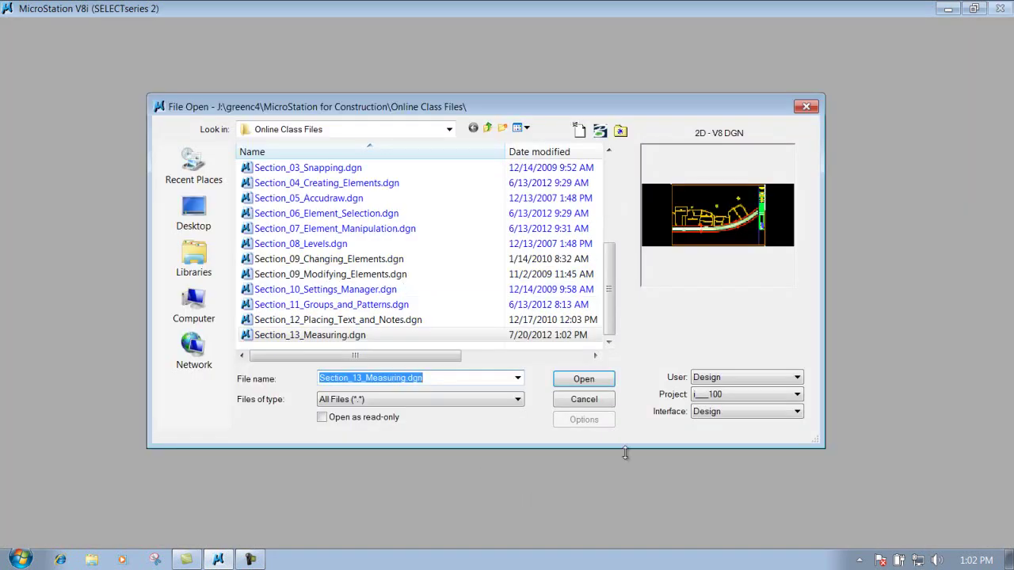
- Reopen Section_13_Measuring.dgn under the i_50 project
{"action": "left_click", "coordinate": [732, 394]}
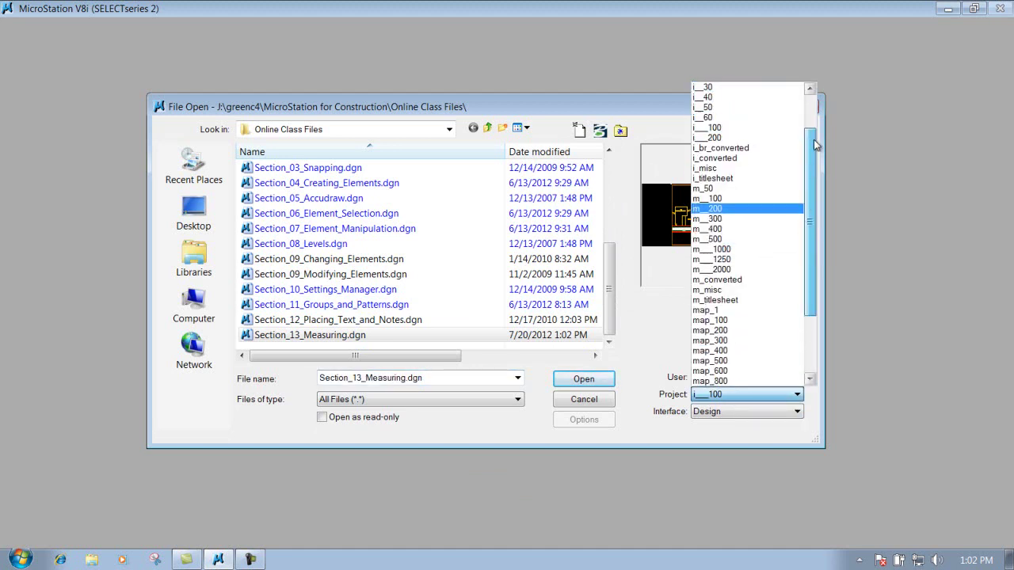
{"action": "scroll", "coordinate": [722, 167], "scroll_direction": "up", "scroll_amount": 3}
{"action": "left_click", "coordinate": [721, 158]}
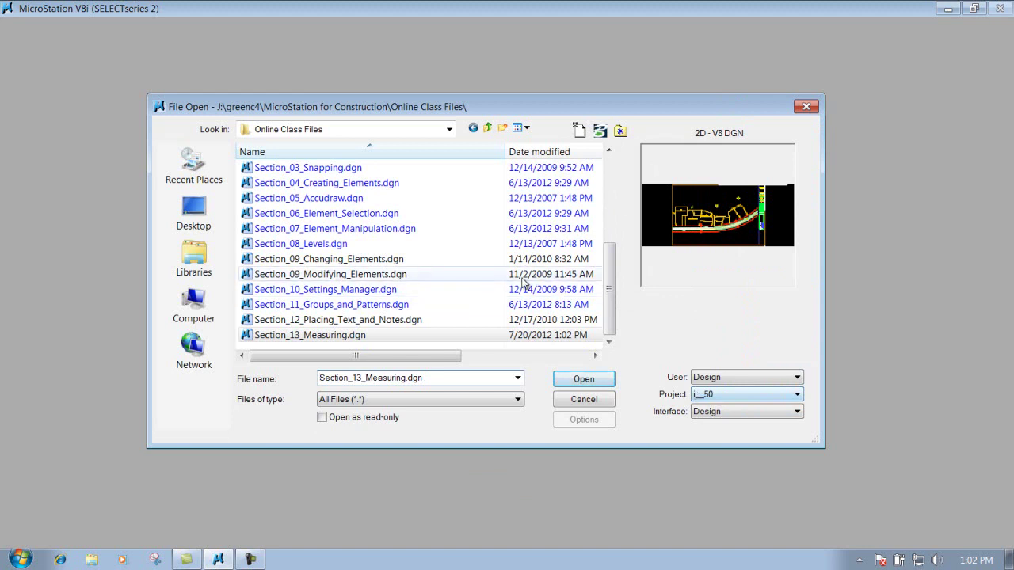
{"action": "left_click", "coordinate": [285, 339]}
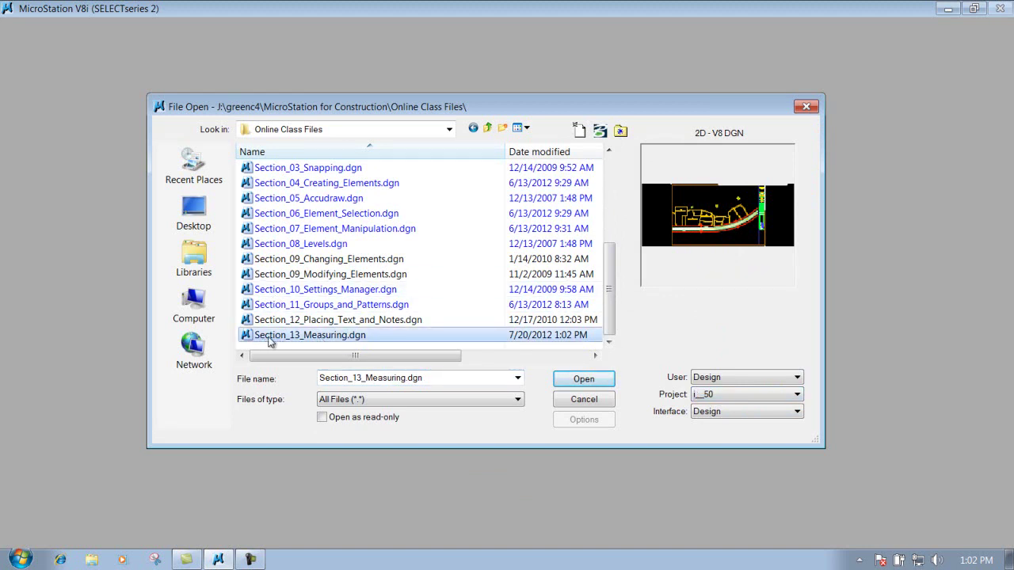
{"action": "left_click", "coordinate": [585, 385]}
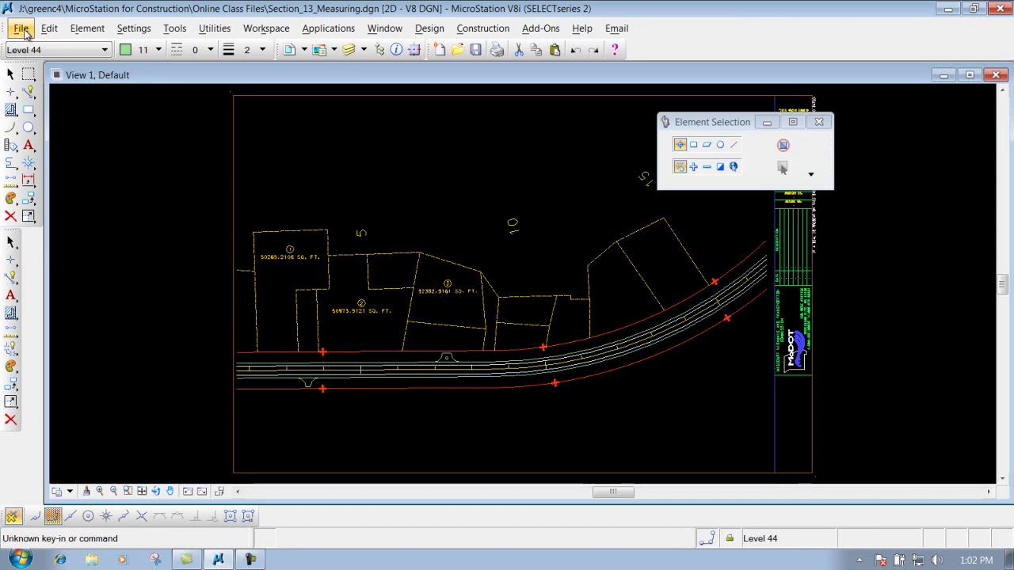
- Check the File menu, then bring up the MODOT Plotting dialog from the toolbar
{"action": "left_click", "coordinate": [23, 31]}
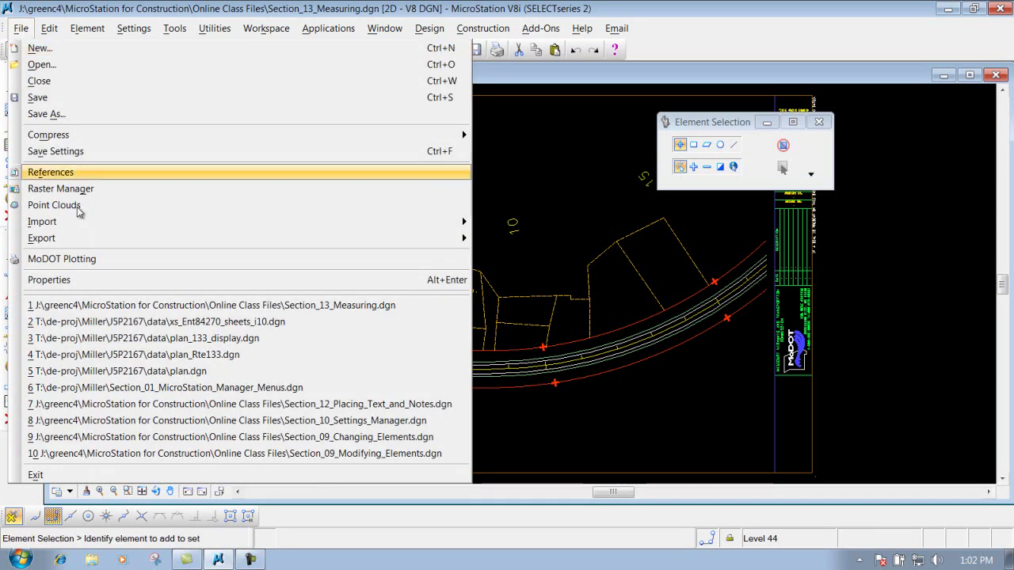
{"action": "left_click", "coordinate": [560, 157]}
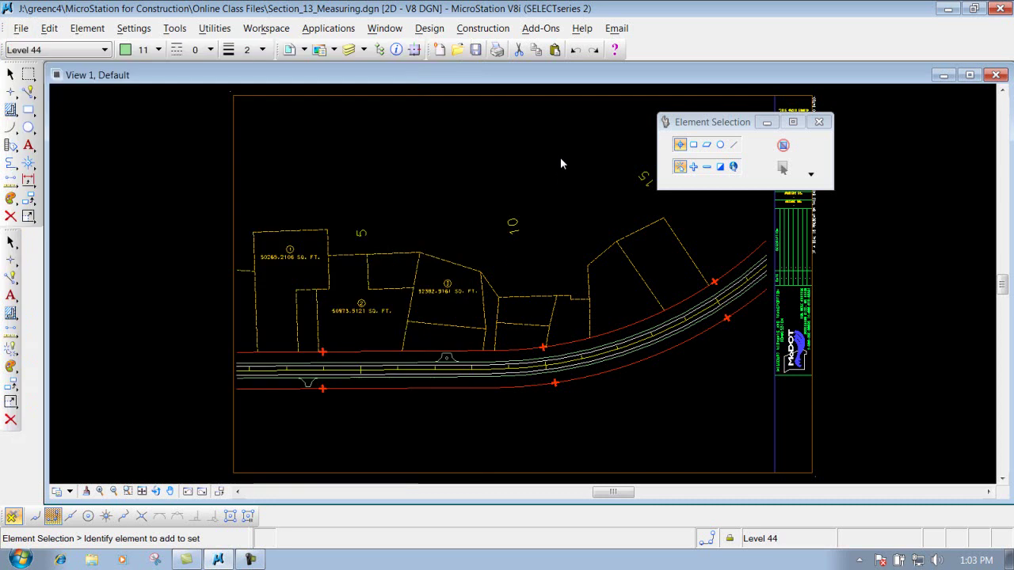
{"action": "left_click", "coordinate": [496, 50]}
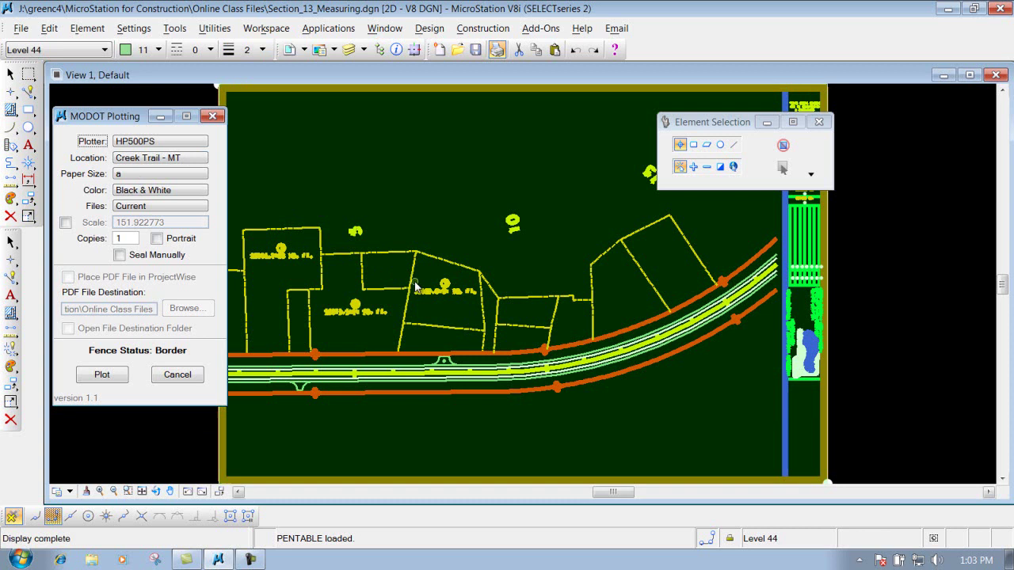
- Set the MODOT plotter to Lexmark X862de, with the location becoming CADD Support
{"action": "left_click_drag", "start_coordinate": [103, 118], "coordinate": [111, 116]}
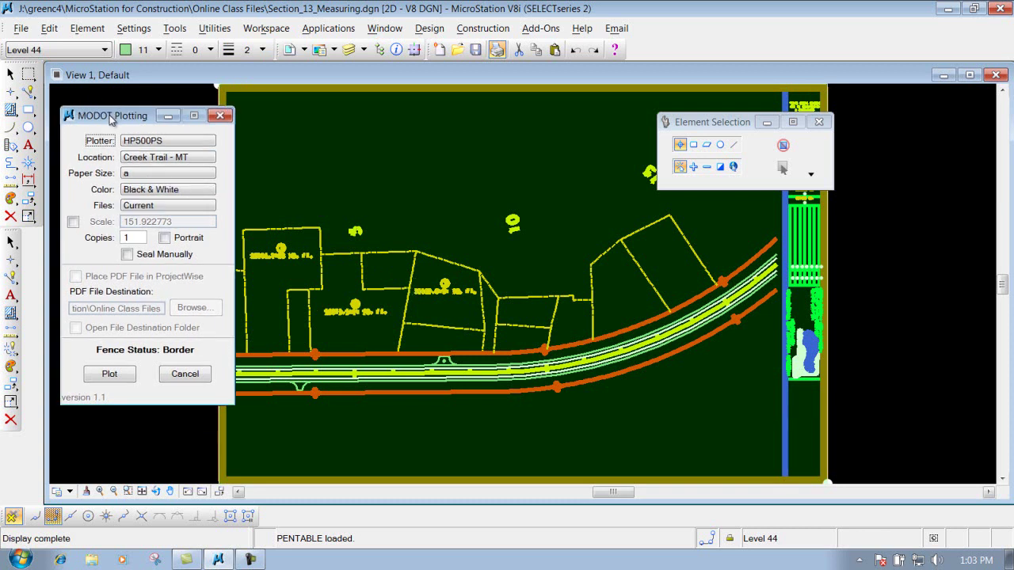
{"action": "left_click", "coordinate": [172, 141]}
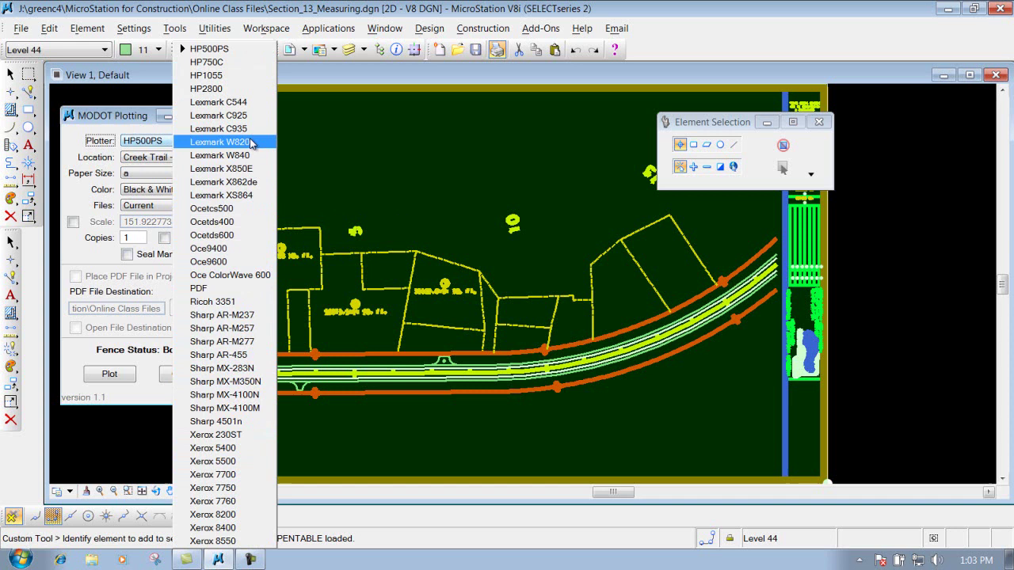
{"action": "left_click", "coordinate": [248, 182]}
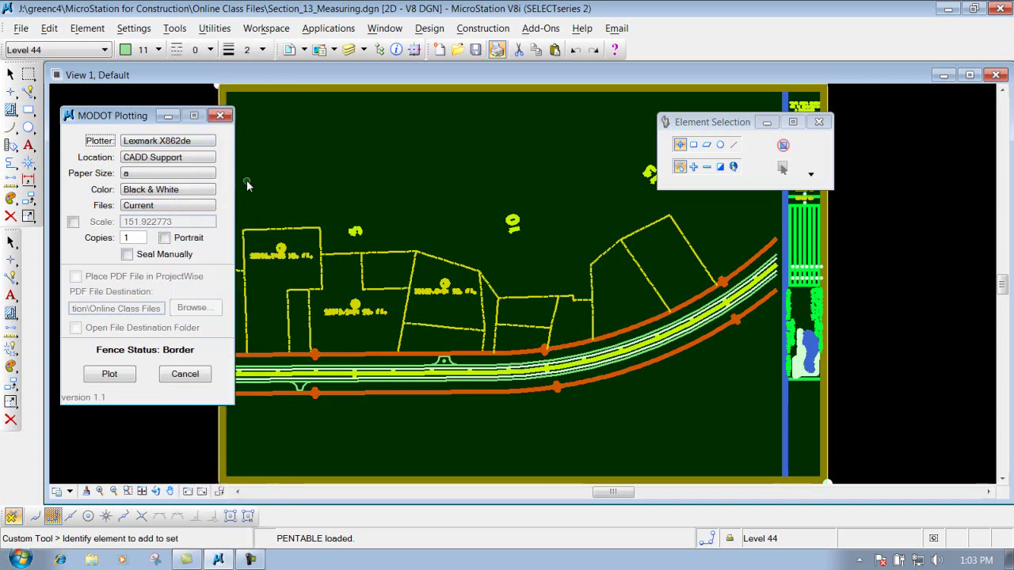
{"action": "left_click", "coordinate": [168, 160]}
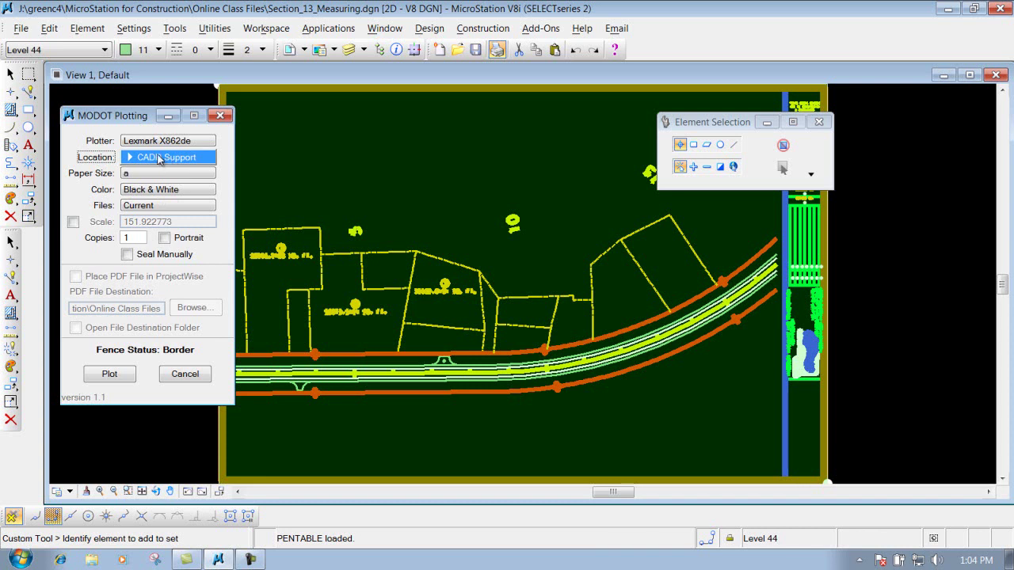
- Switch the plotter to Ocetcs500 and keep CADD Support as the location
{"action": "left_click", "coordinate": [184, 142]}
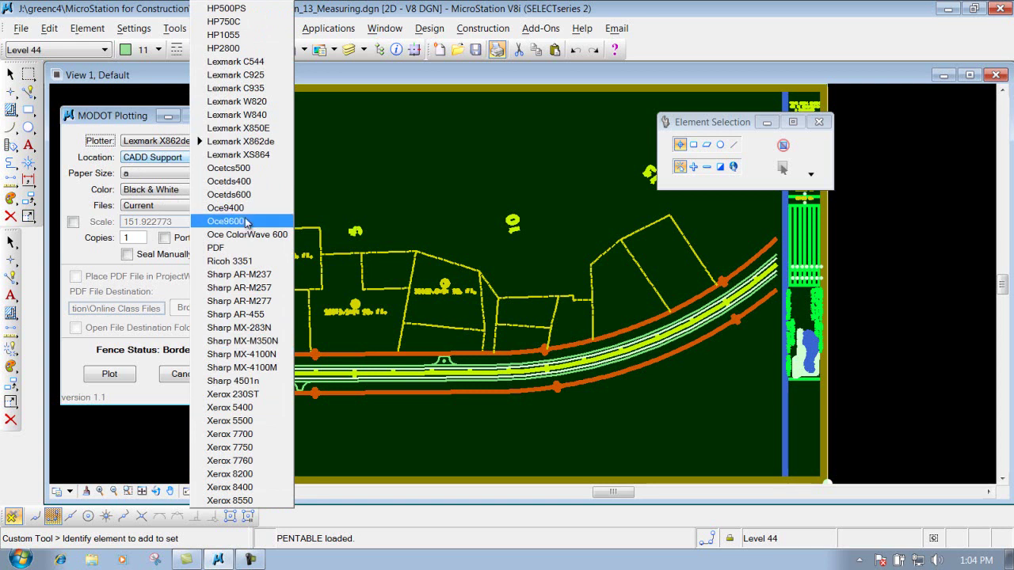
{"action": "left_click", "coordinate": [228, 168]}
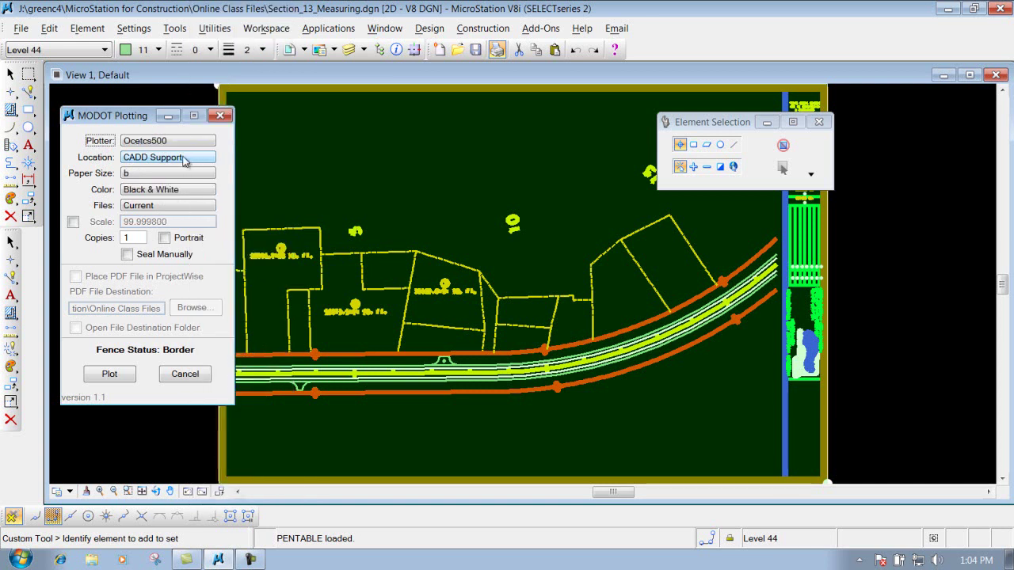
{"action": "left_click", "coordinate": [163, 163]}
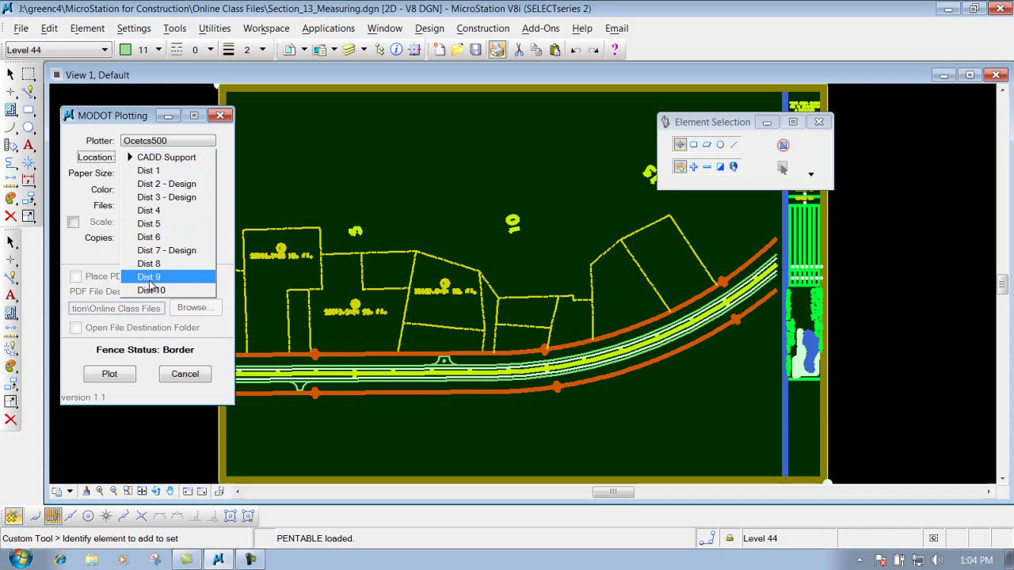
{"action": "left_click", "coordinate": [167, 157]}
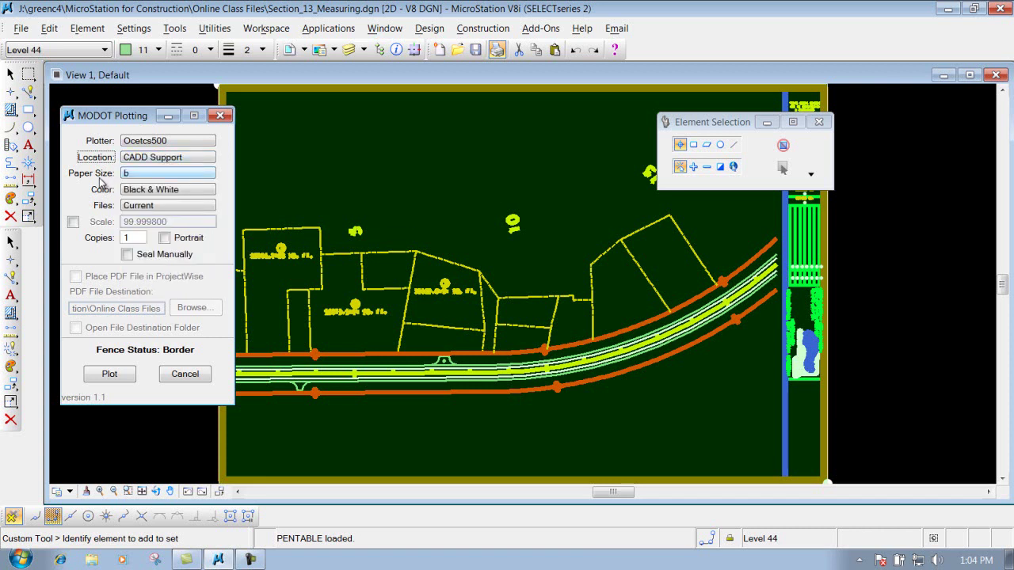
{"action": "left_click", "coordinate": [143, 174]}
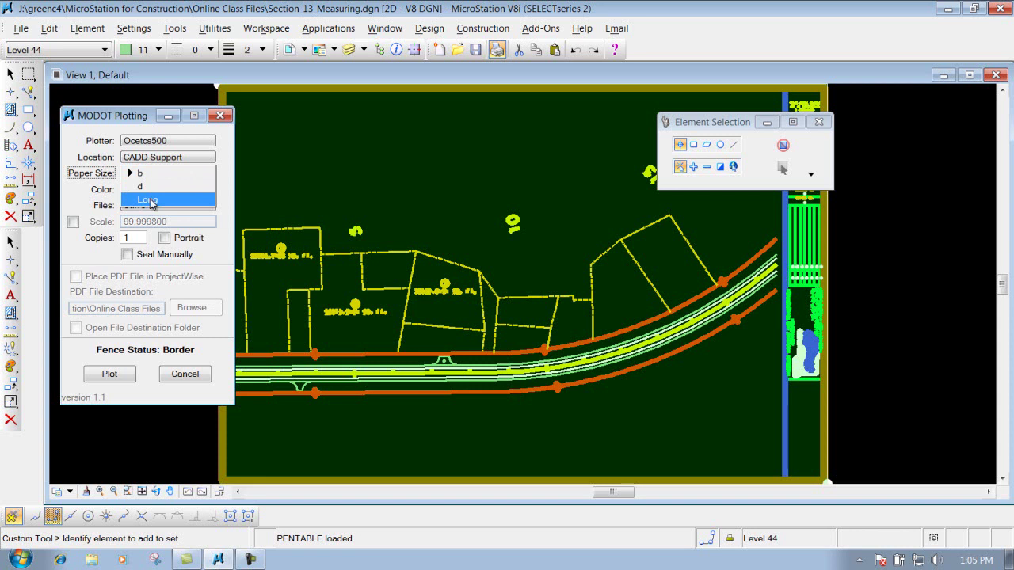
{"action": "key", "text": "Escape"}
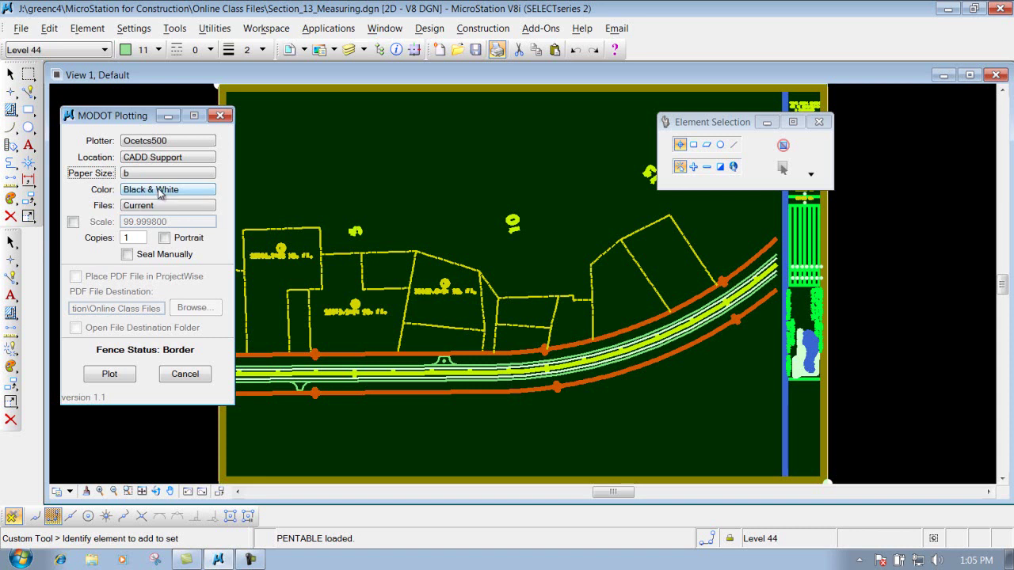
{"action": "left_click", "coordinate": [159, 192]}
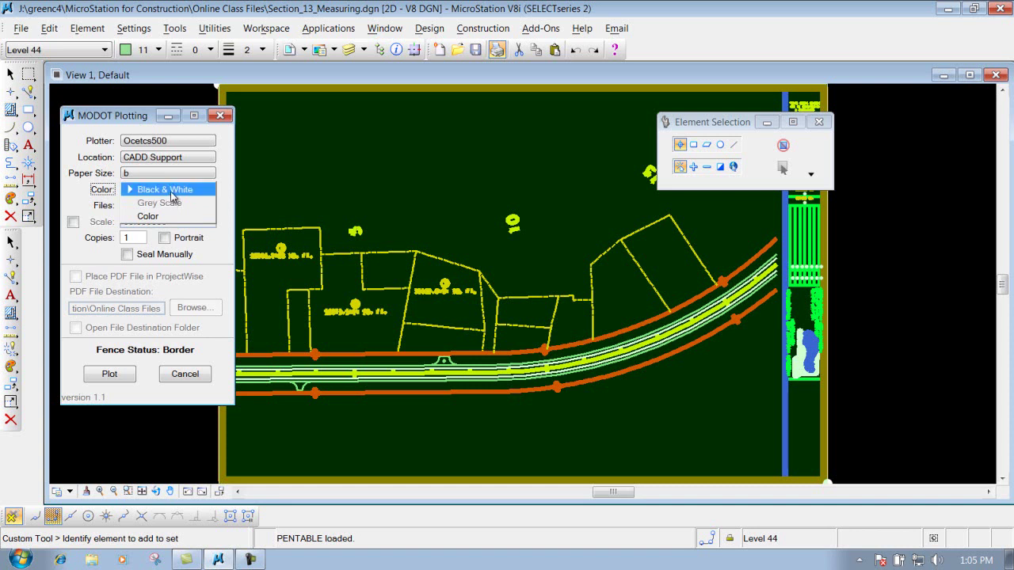
{"action": "left_click", "coordinate": [166, 191]}
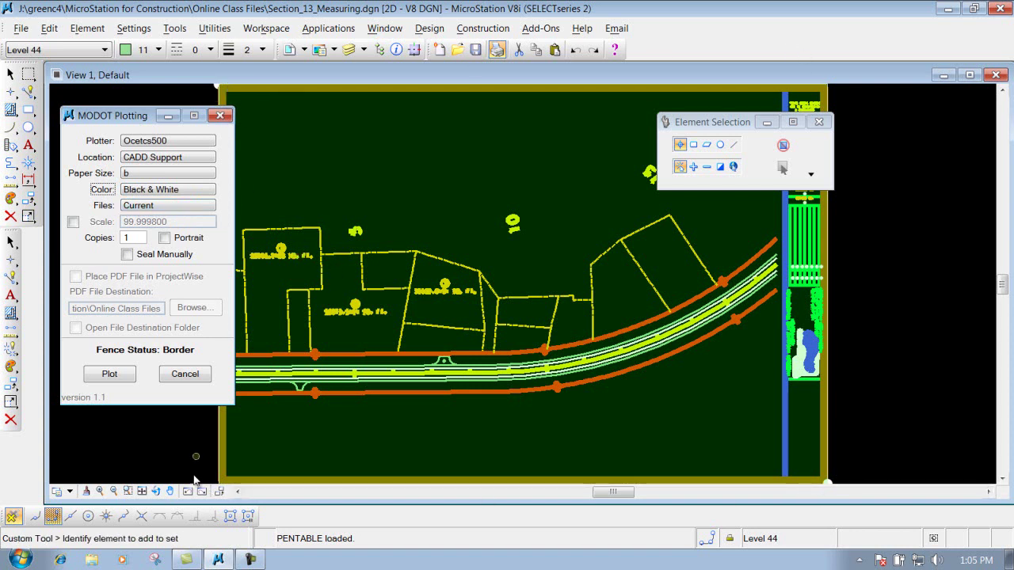
{"action": "left_click", "coordinate": [151, 205]}
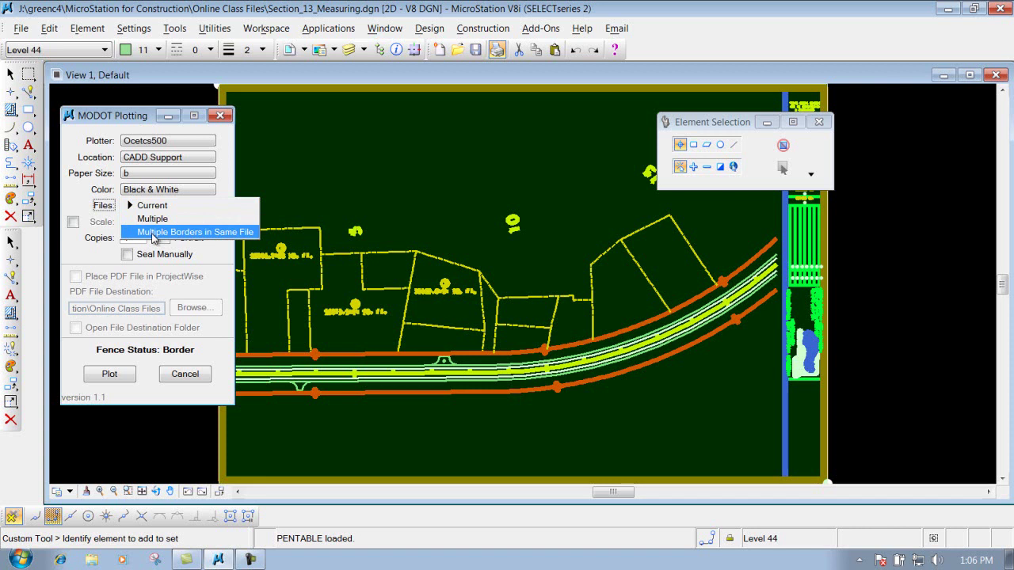
{"action": "left_click", "coordinate": [152, 206]}
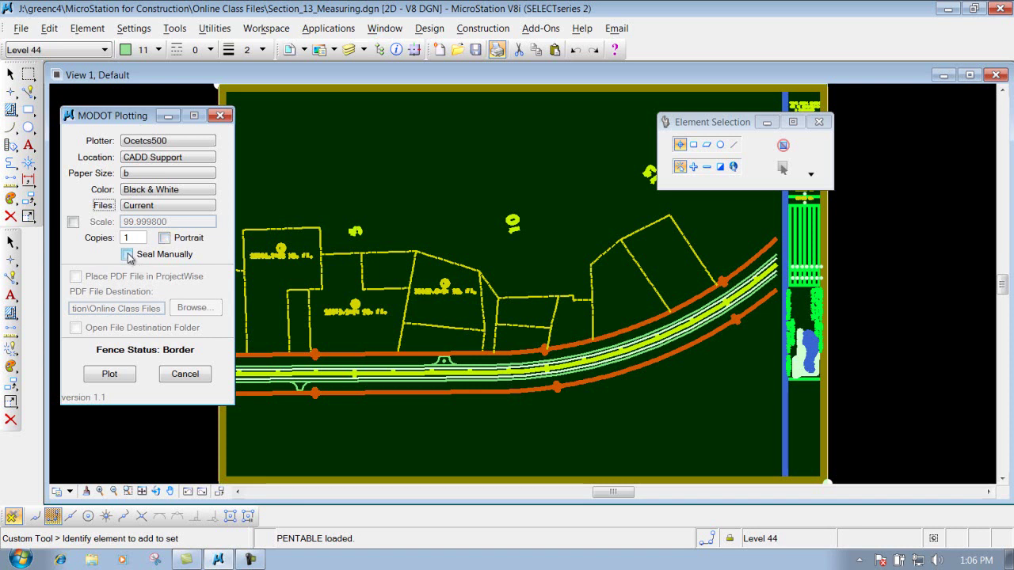
- Move the Element Selection panel aside and zoom in on the sheet's title block
{"action": "left_click", "coordinate": [742, 122]}
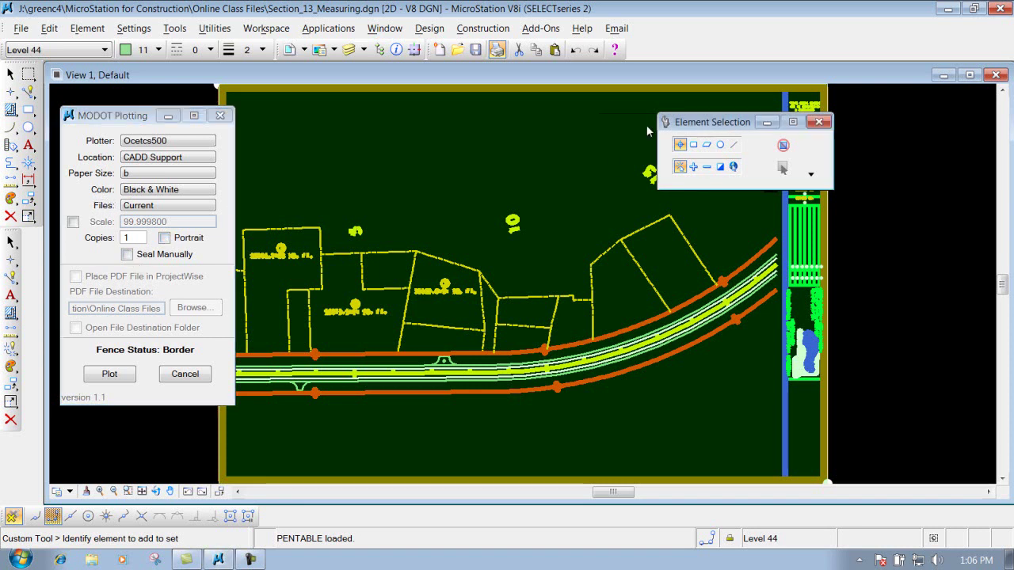
{"action": "left_click_drag", "start_coordinate": [375, 143], "coordinate": [376, 144]}
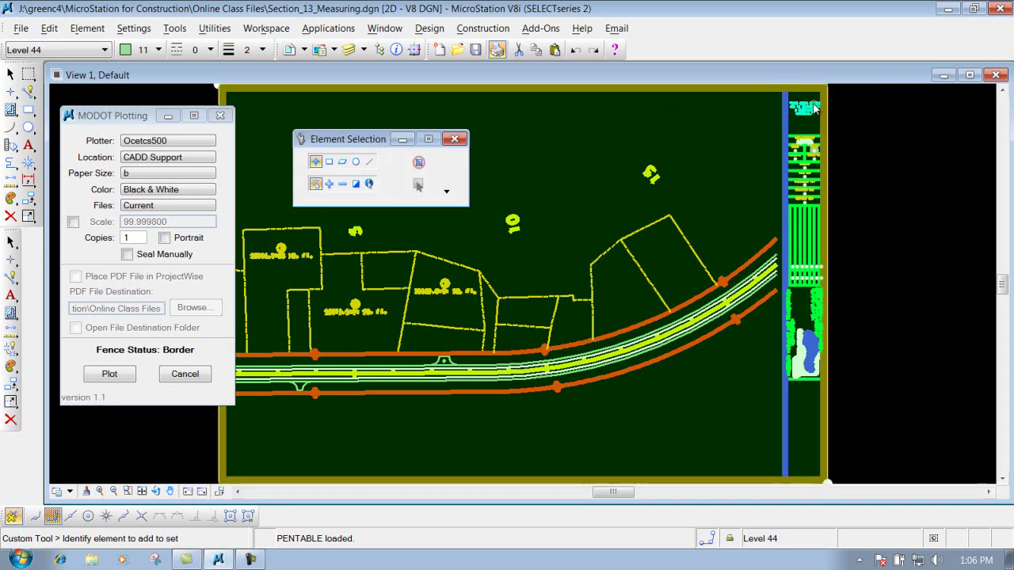
{"action": "scroll", "coordinate": [813, 102], "scroll_direction": "up", "scroll_amount": 5}
{"action": "scroll", "coordinate": [860, 119], "scroll_direction": "down", "scroll_amount": 3}
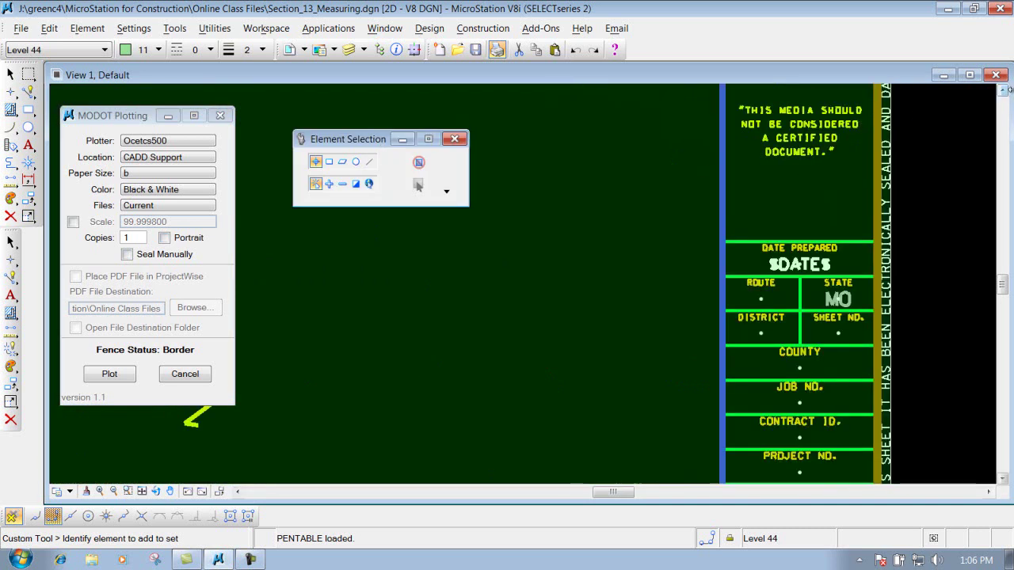
{"action": "left_click", "coordinate": [1002, 92]}
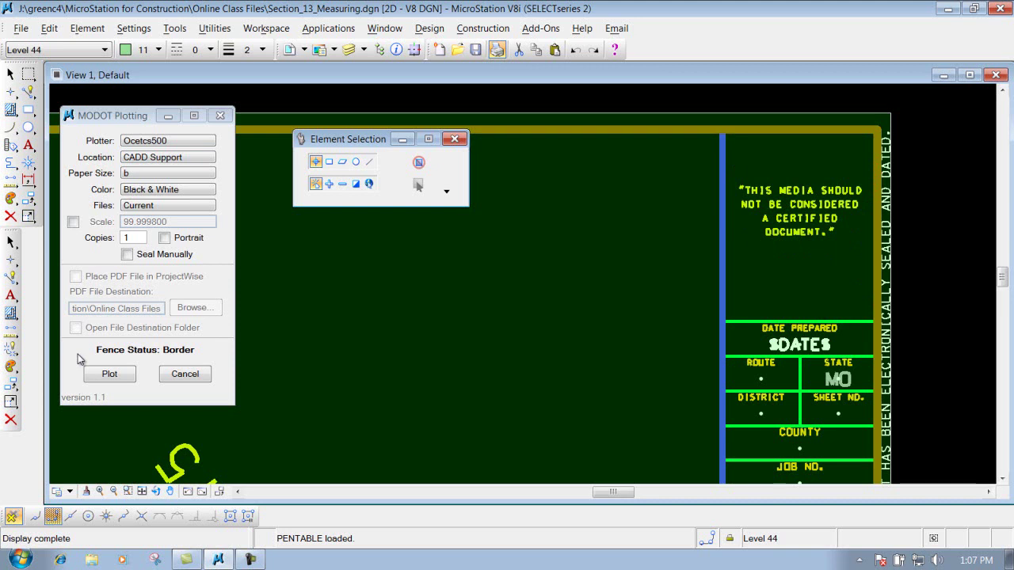
- Tick Seal Manually, then untick it so manual sealing stays off
{"action": "left_click", "coordinate": [127, 254]}
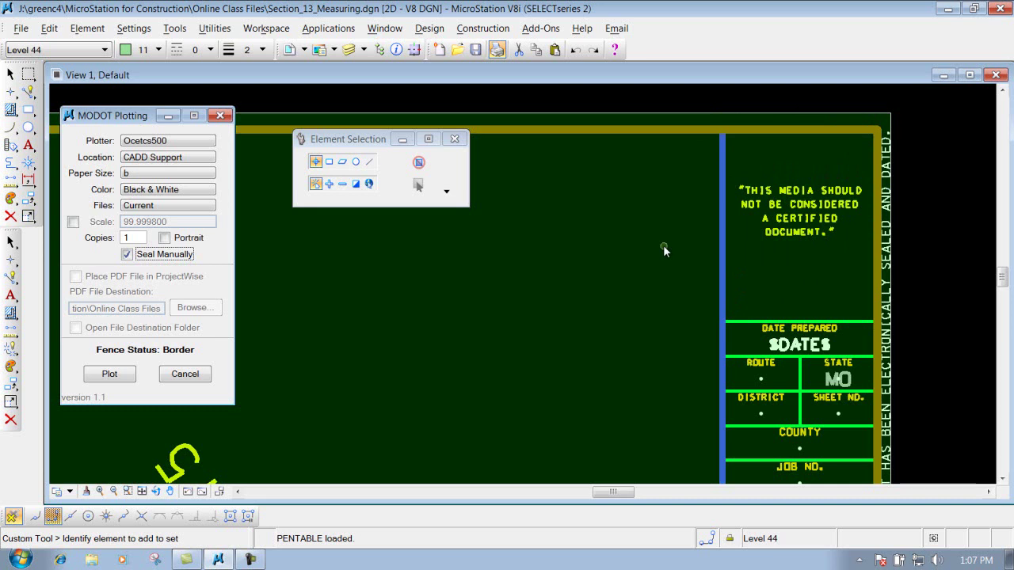
{"action": "left_click", "coordinate": [126, 254]}
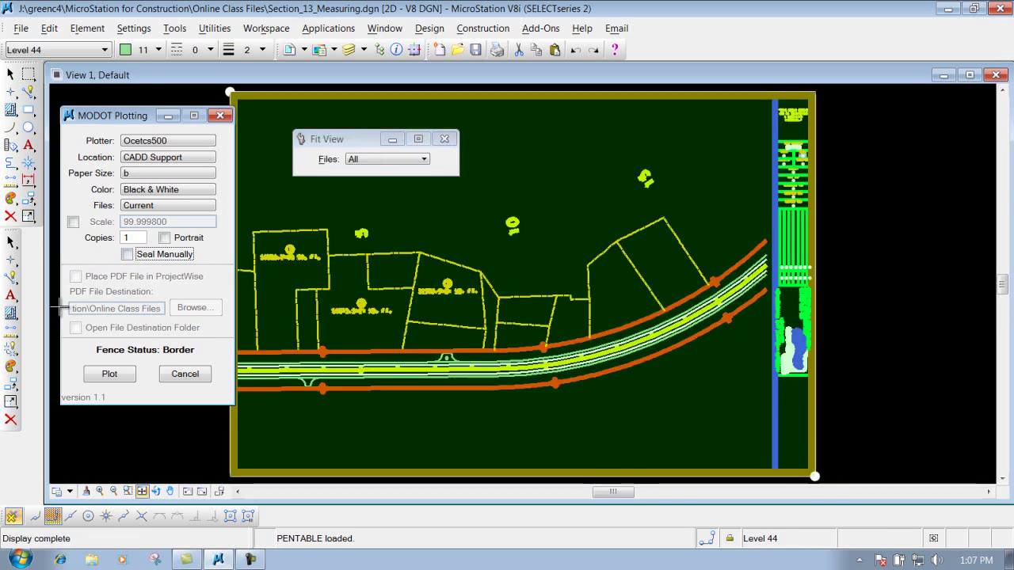